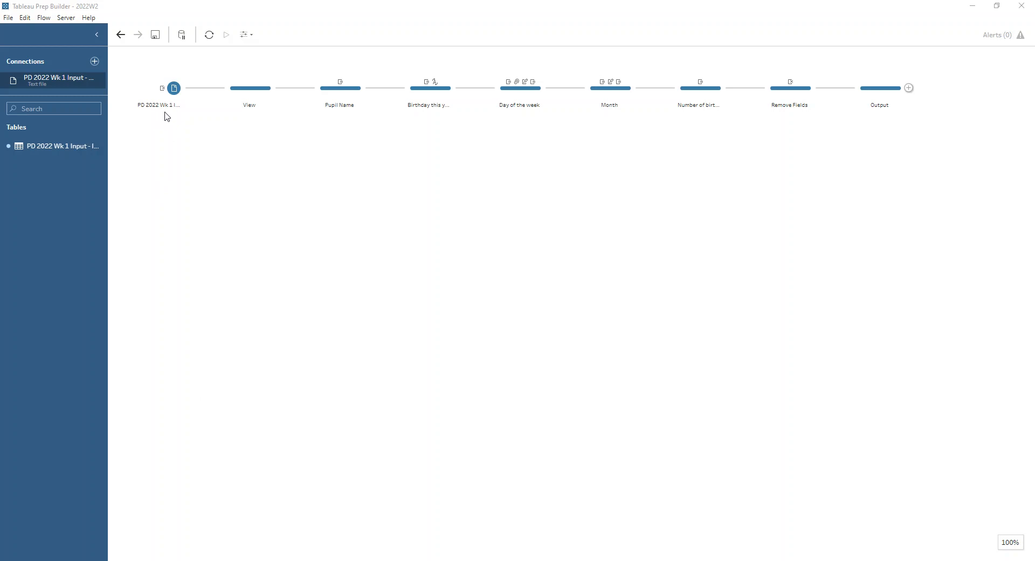
# Step: Examine the settings and selected fields of the input step, and the data profile in the View step
pyautogui.click(174, 87)
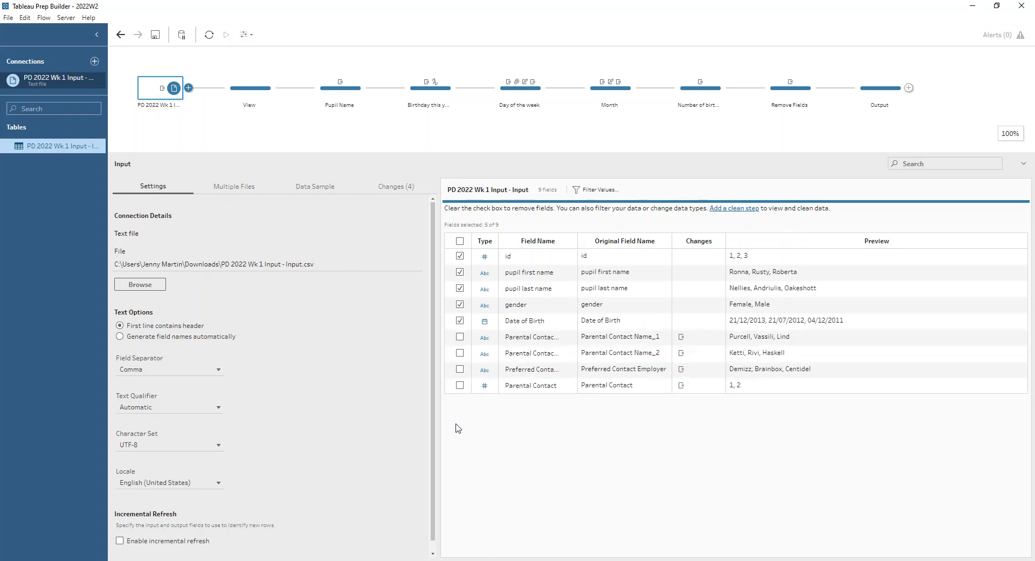
pyautogui.click(235, 93)
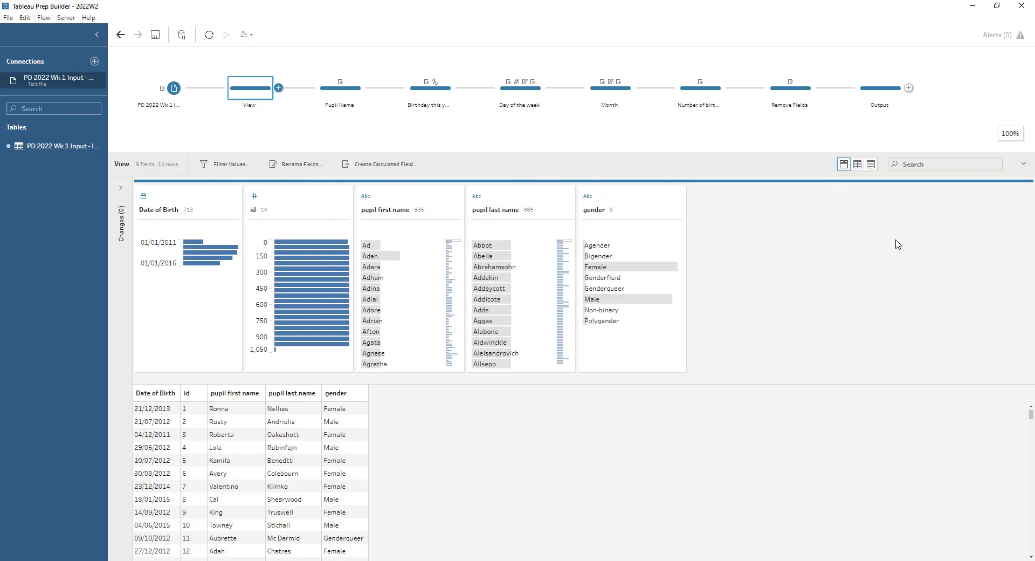
# Step: Expand the change list of the Pupil Name step and examine the formula of its Pupil Name calculated field
pyautogui.click(335, 105)
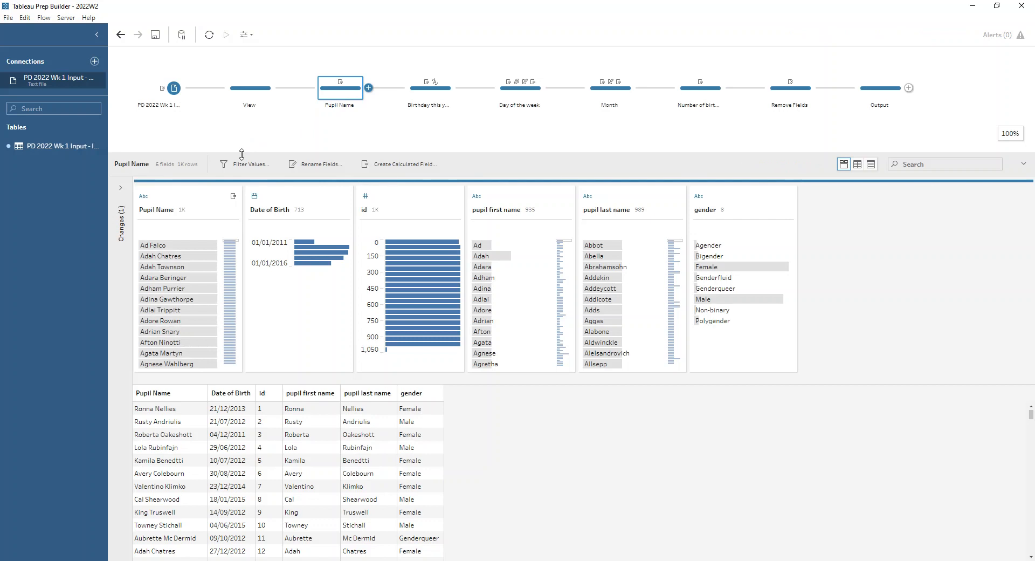
pyautogui.click(122, 189)
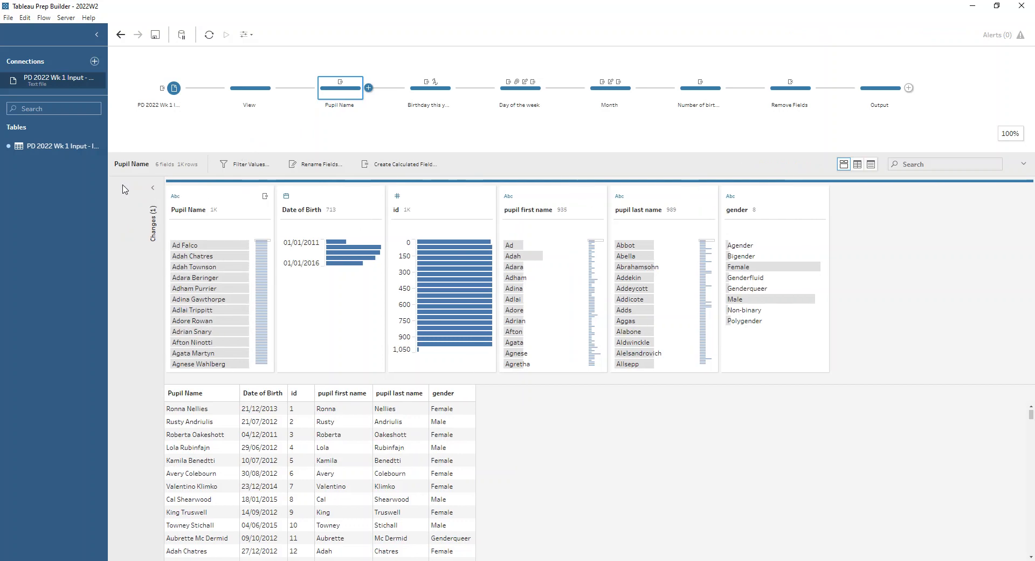
pyautogui.click(253, 208)
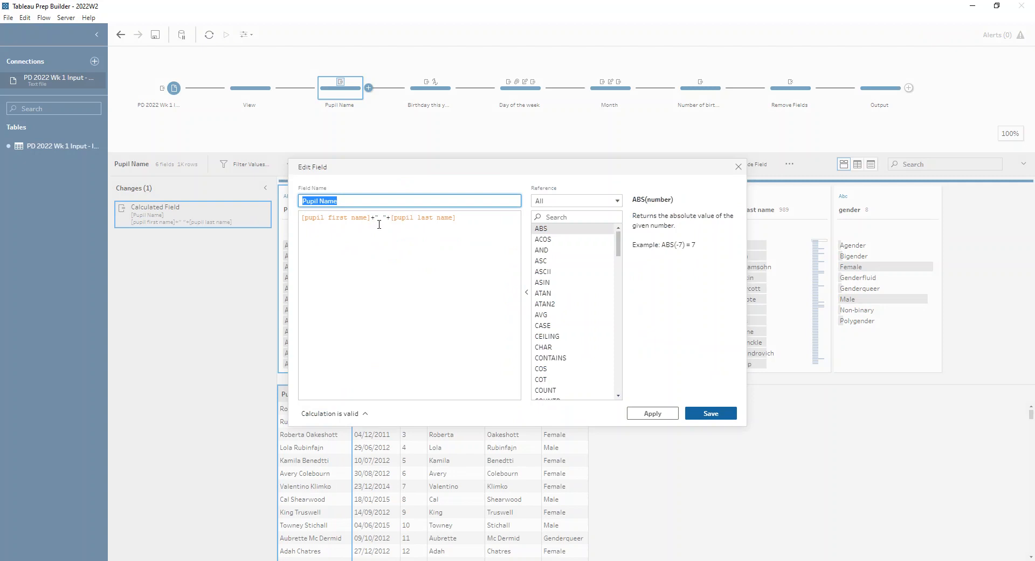
pyautogui.click(711, 413)
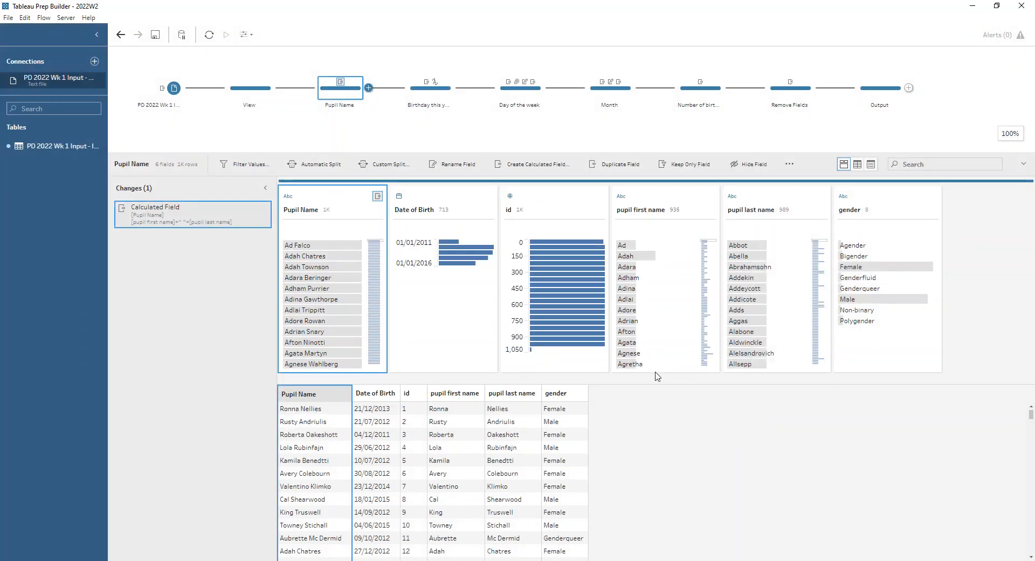
# Step: Examine the This Year's Birthday formula in the Birthday this year step and look up the DATEADD function reference
pyautogui.click(434, 95)
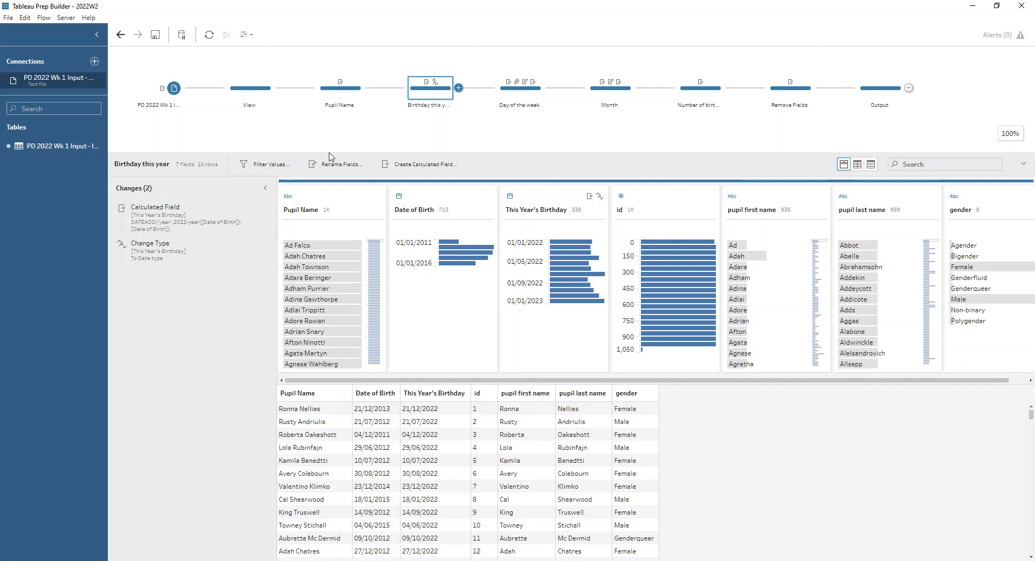
pyautogui.click(254, 211)
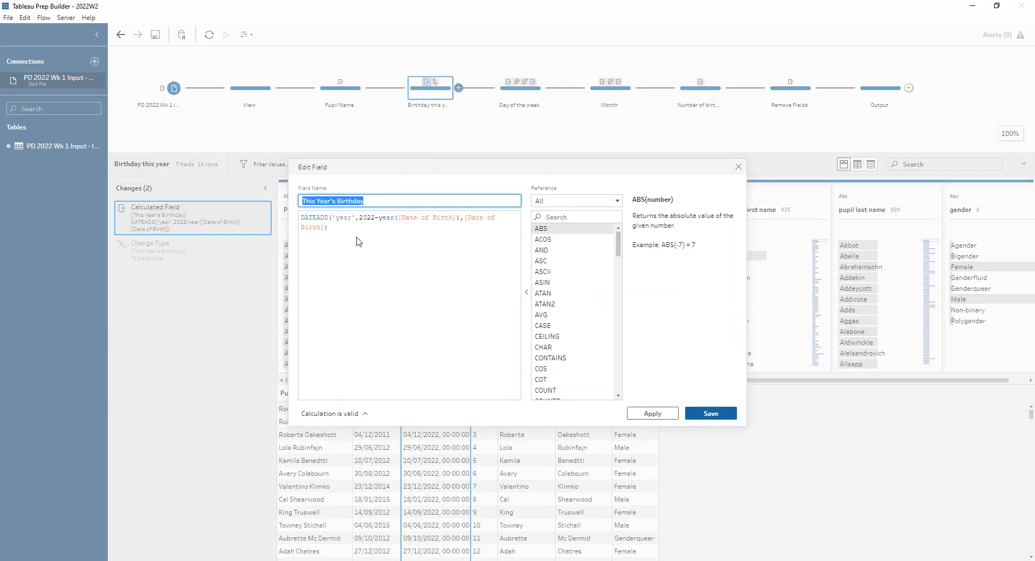
pyautogui.click(304, 216)
pyautogui.click(559, 217)
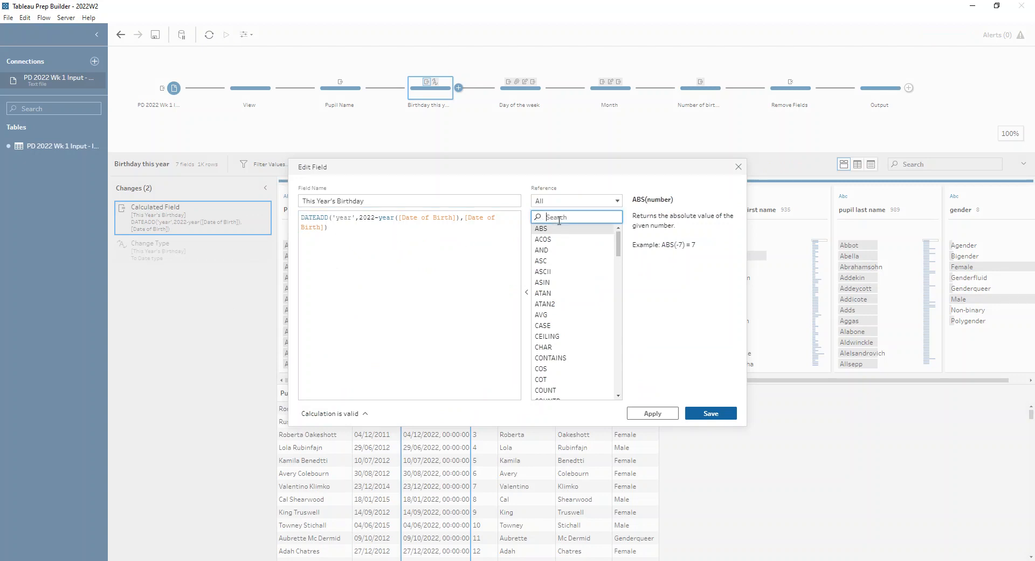
pyautogui.write('datea')
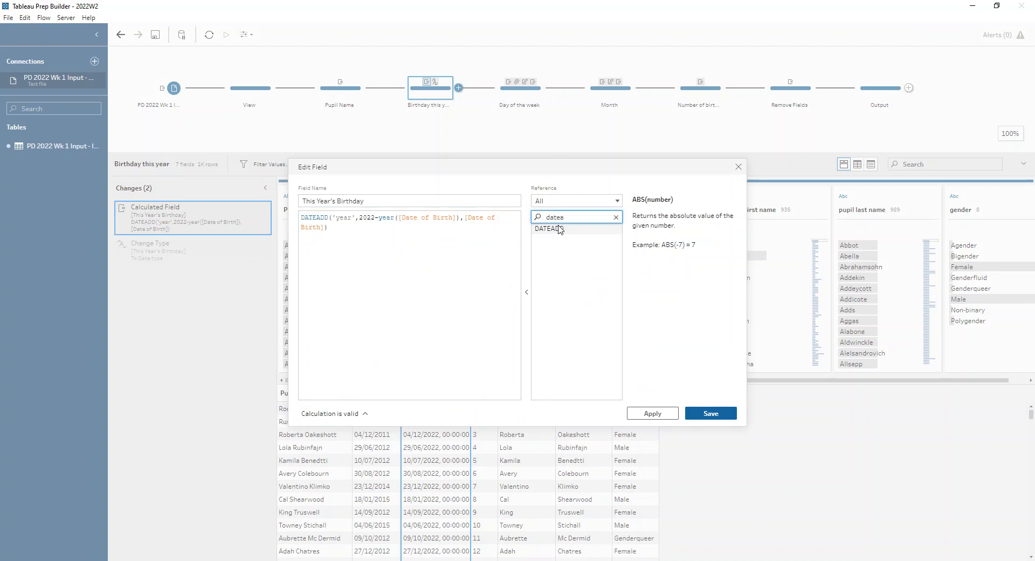
pyautogui.click(560, 229)
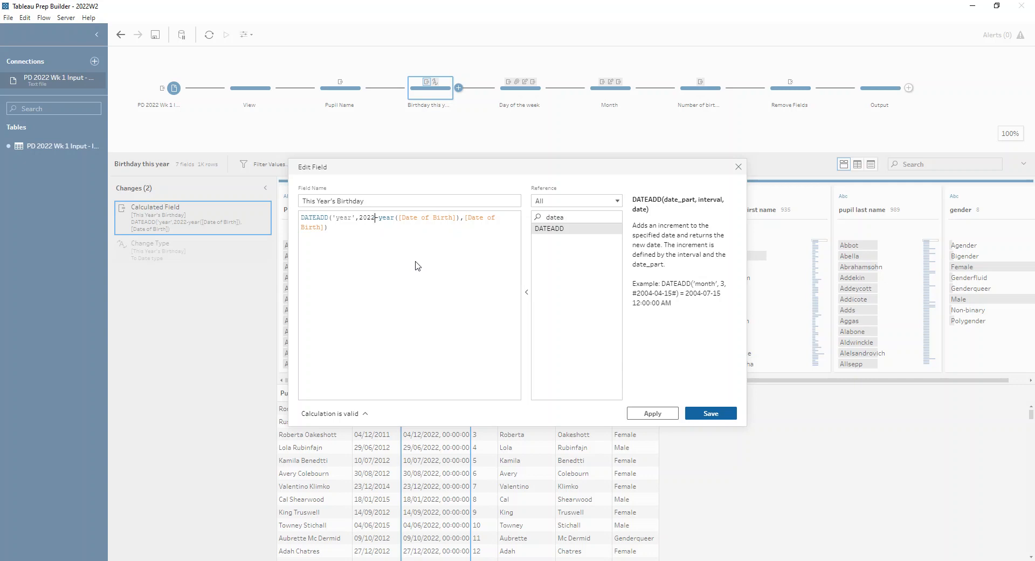
pyautogui.click(701, 412)
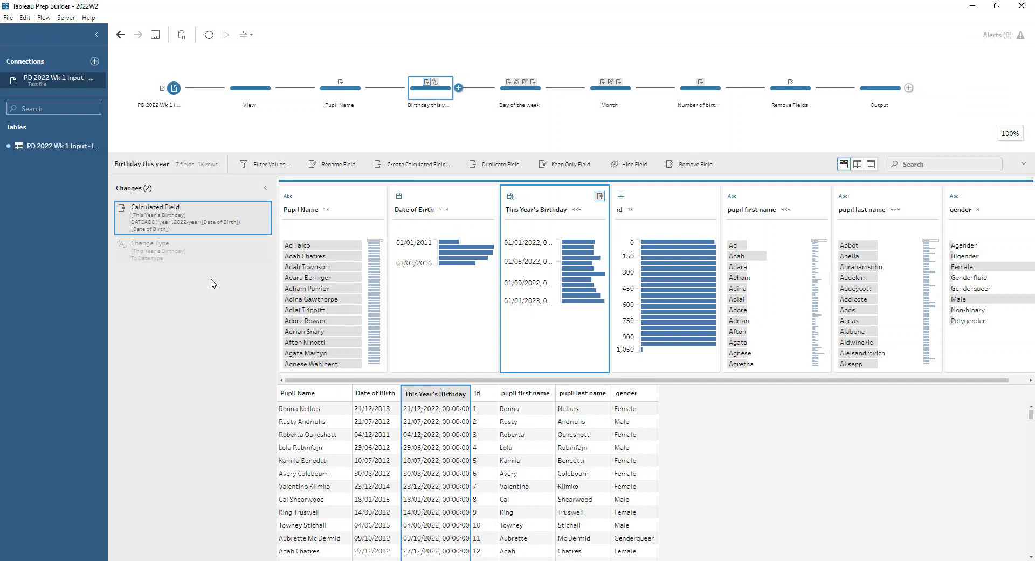
# Step: Set the data type of the This Year's Birthday field to Date
pyautogui.click(510, 196)
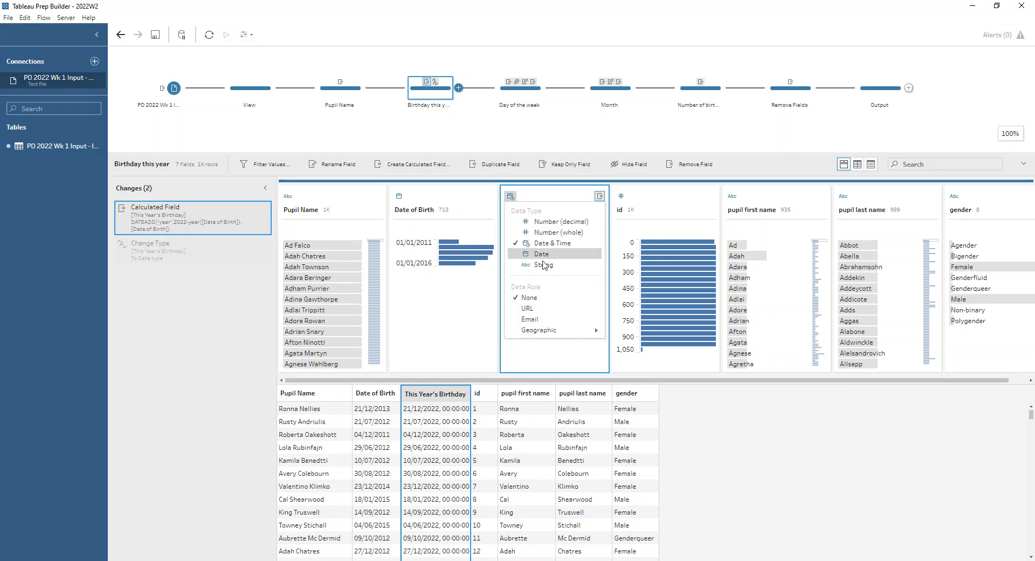
pyautogui.click(542, 258)
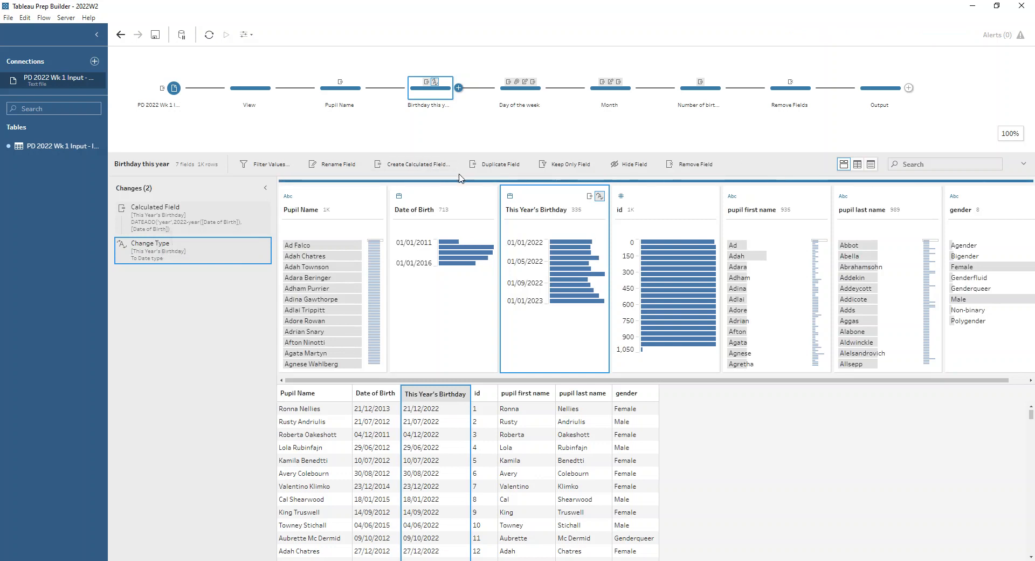
# Step: Examine the Duplicate Field change in the Day of the week step and the field options for This Year's Birthday
pyautogui.click(515, 99)
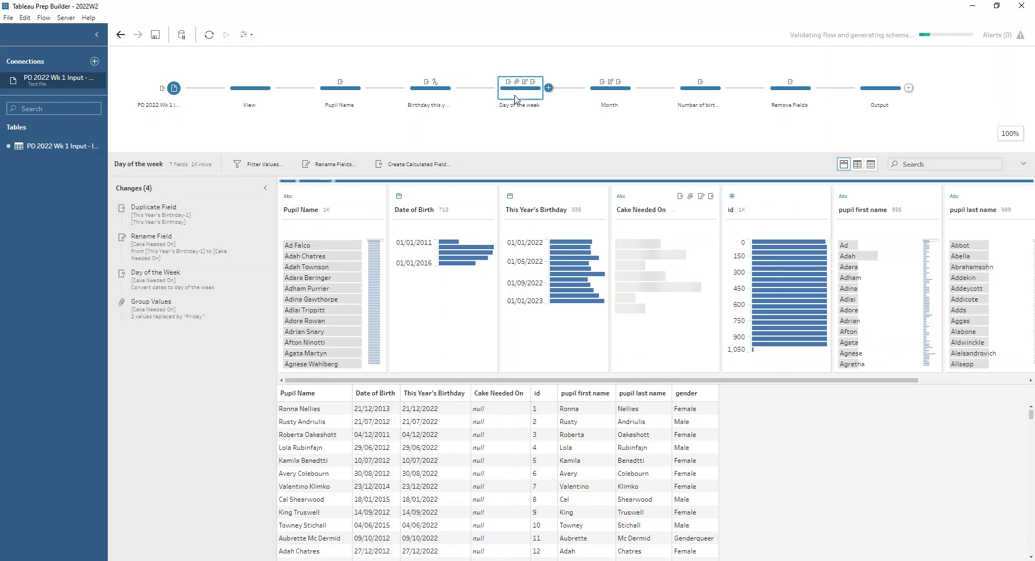
pyautogui.click(208, 211)
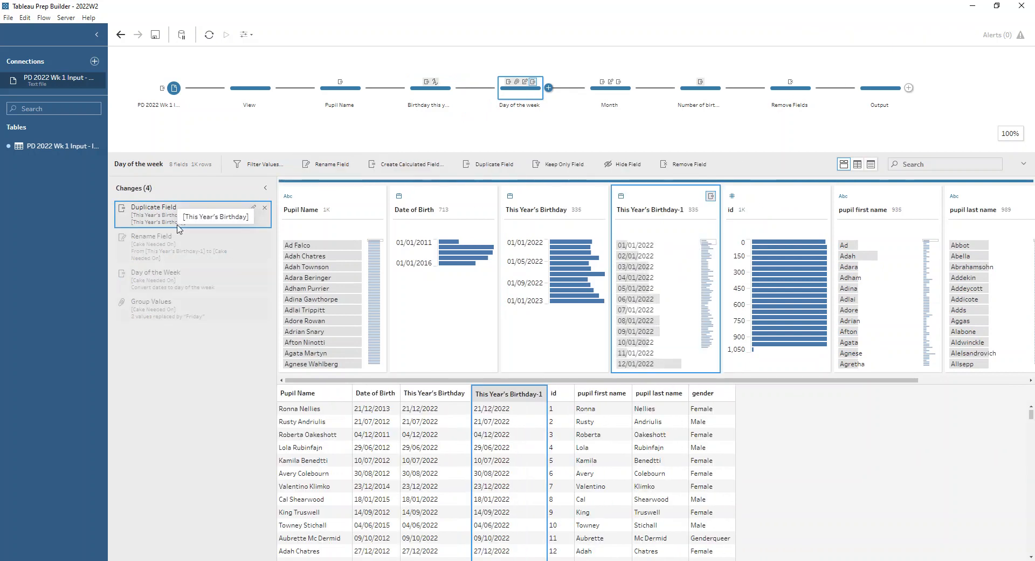
pyautogui.click(550, 195)
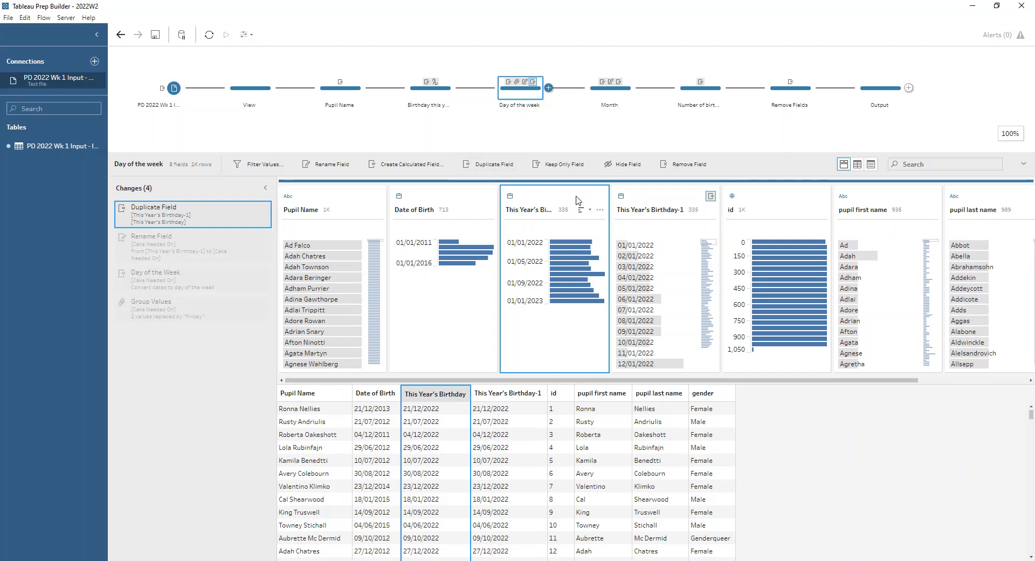
pyautogui.click(600, 210)
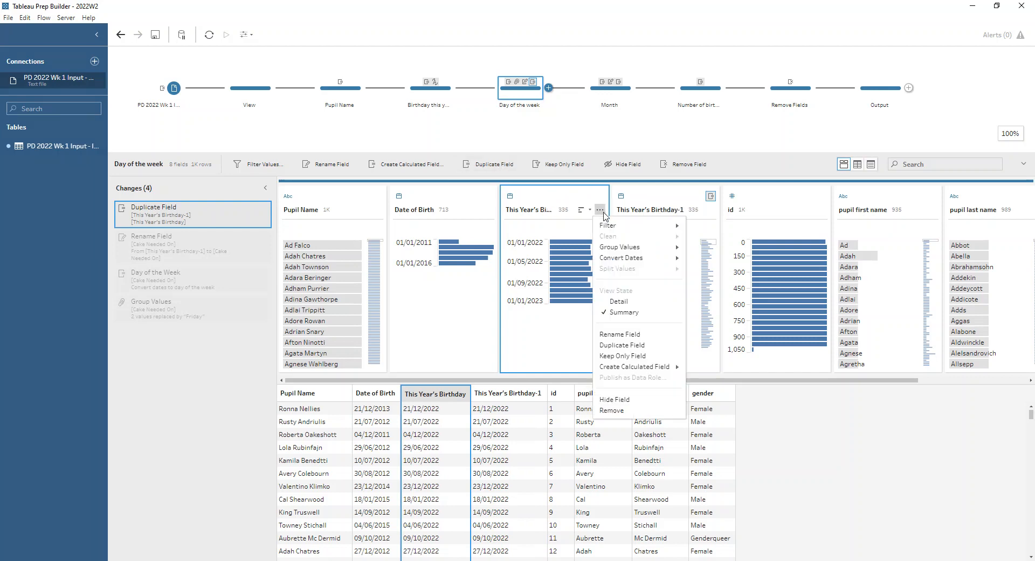
pyautogui.click(671, 351)
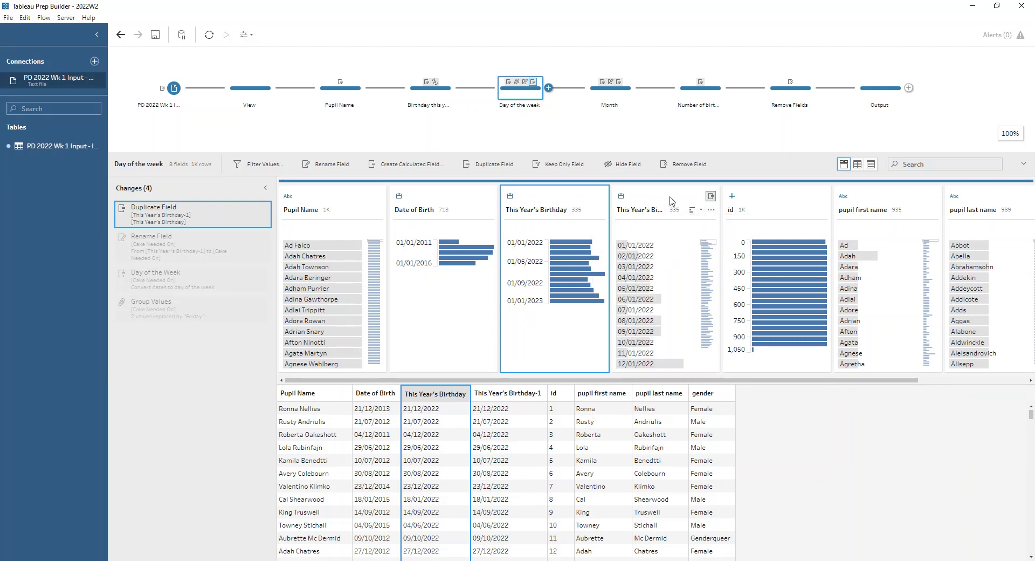
# Step: Examine the Convert Dates options for This Year's Birthday-1, and its Rename Field and Day of the Week changes
pyautogui.click(711, 211)
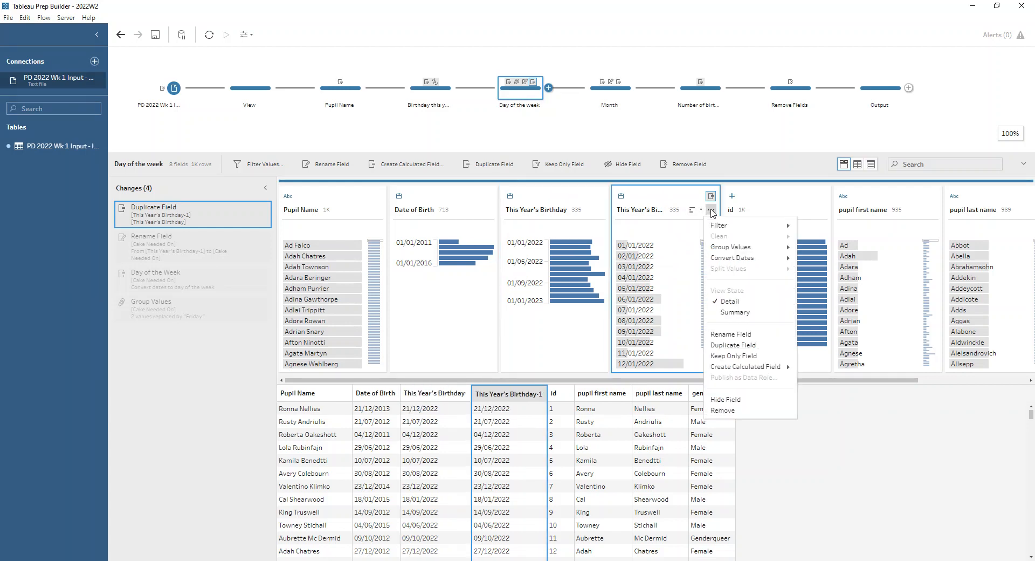
pyautogui.moveTo(736, 259)
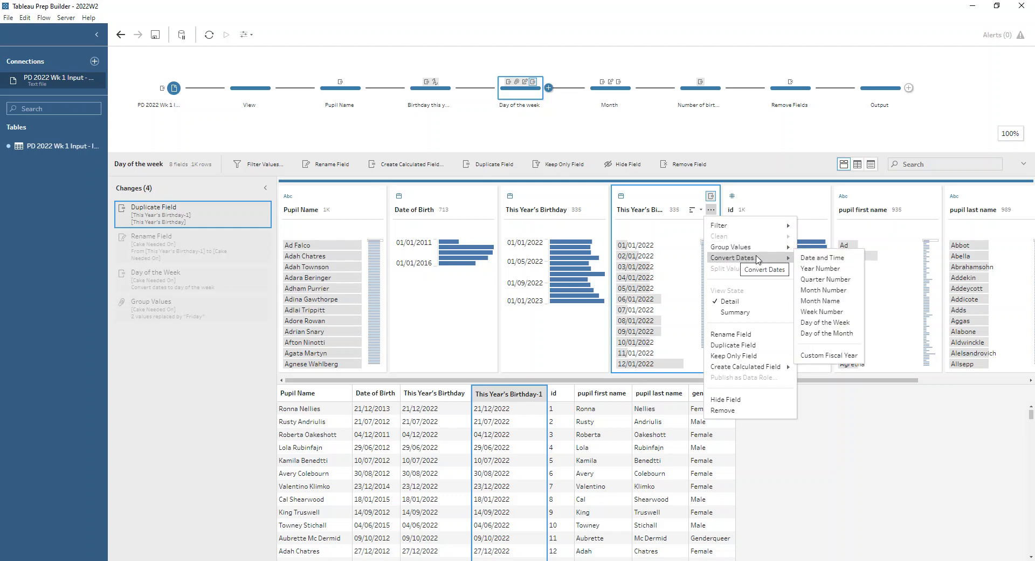
pyautogui.moveTo(811, 269)
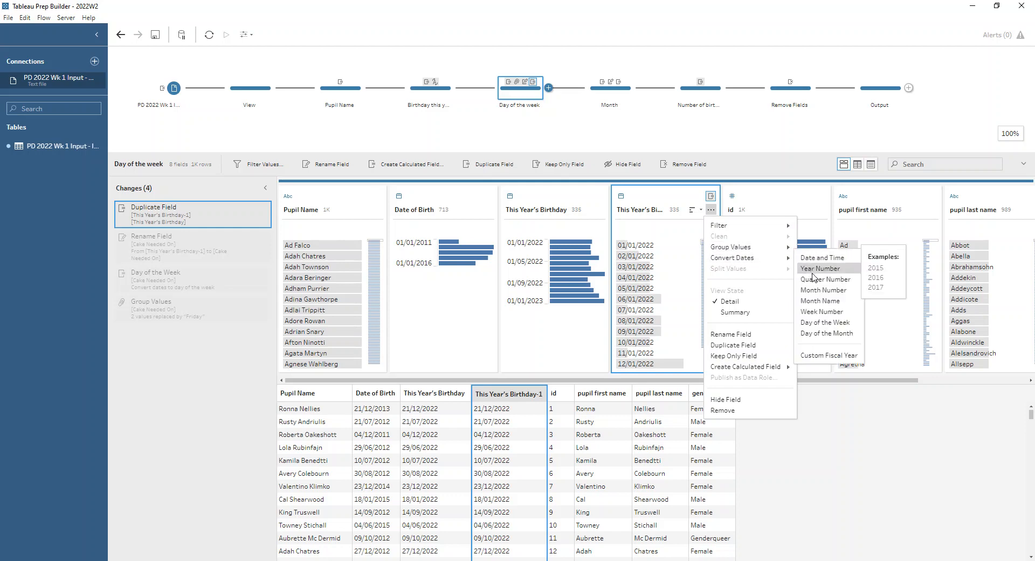
pyautogui.moveTo(834, 325)
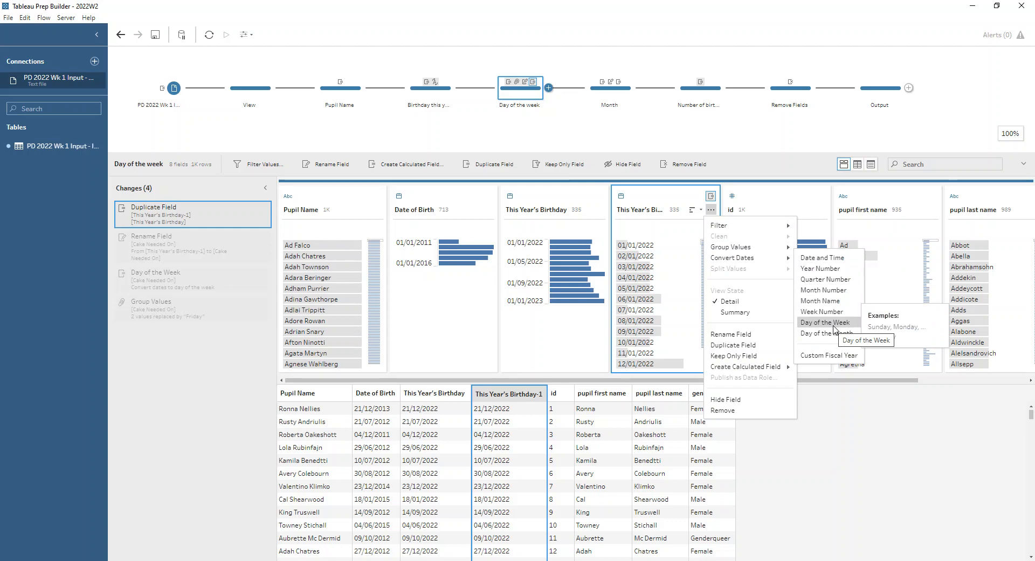
pyautogui.click(172, 257)
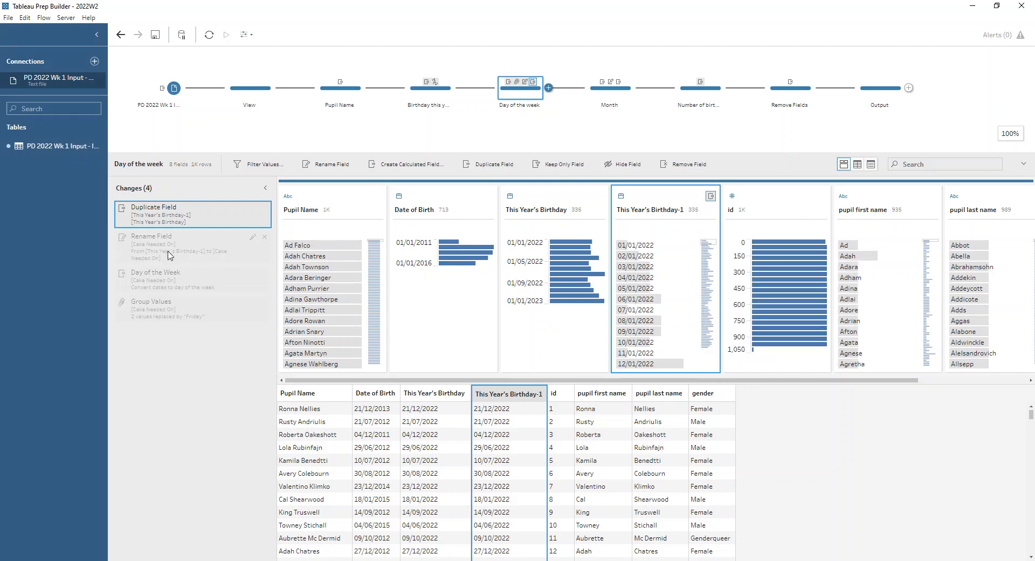
pyautogui.click(180, 285)
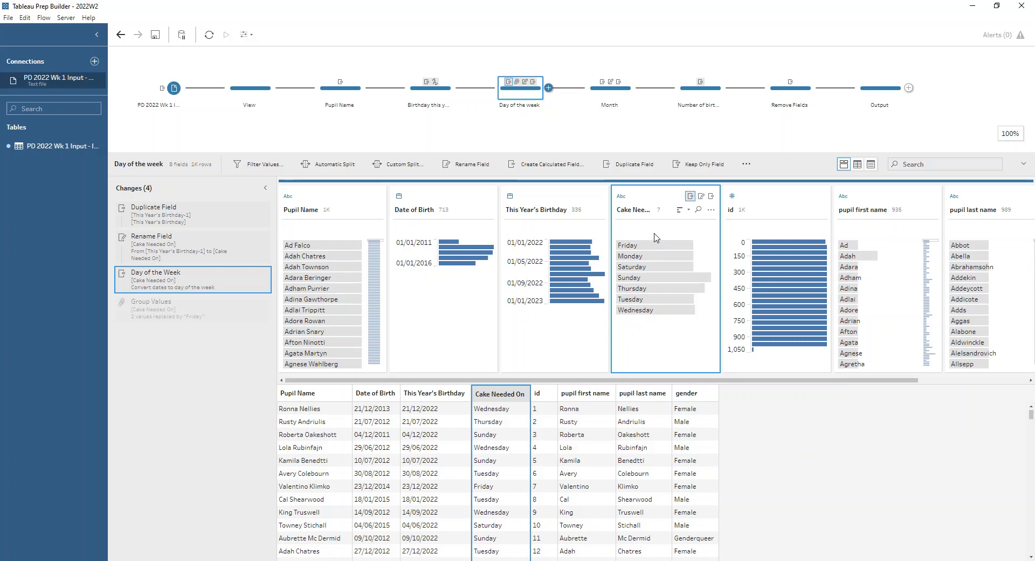
# Step: Try grouping Friday, Saturday and Sunday in the Cake Needed On field under the value Friday, and remove the extra grouping
pyautogui.click(661, 246)
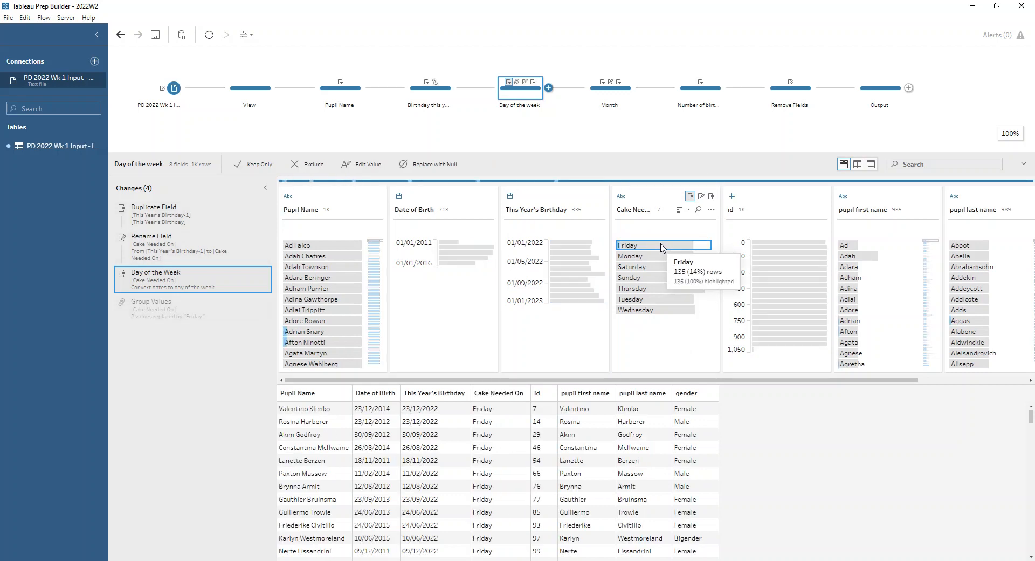
pyautogui.keyDown('ctrl'); pyautogui.click(654, 267); pyautogui.keyUp('ctrl')
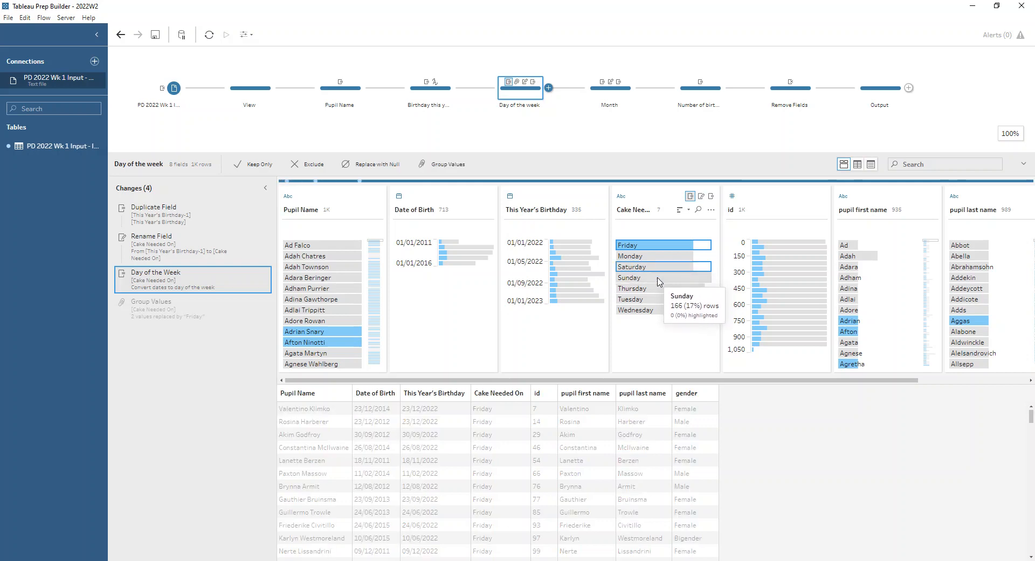
pyautogui.keyDown('ctrl'); pyautogui.click(658, 278); pyautogui.keyUp('ctrl')
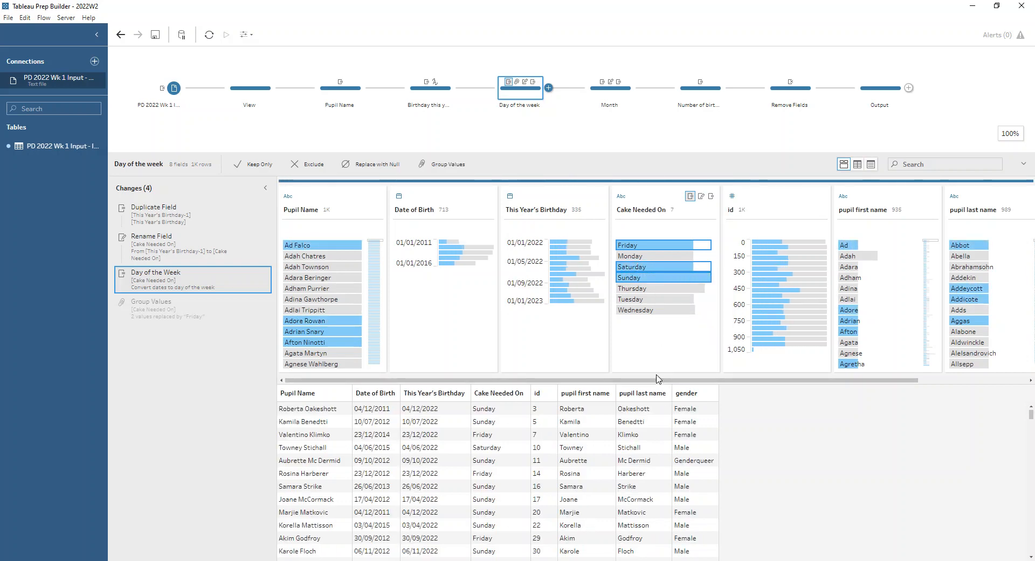
pyautogui.click(440, 165)
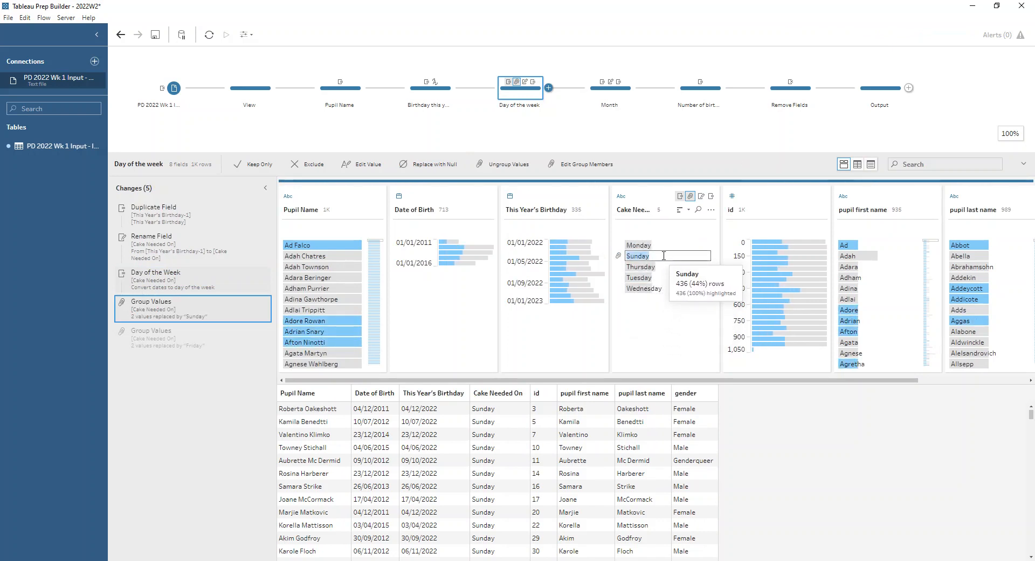
pyautogui.write('Friday')
pyautogui.press('Return')
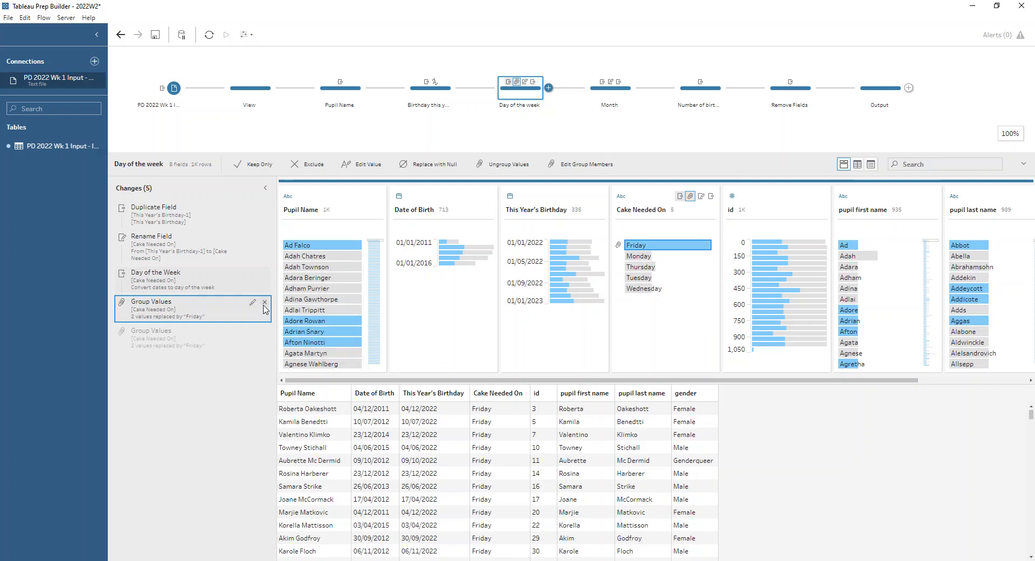
pyautogui.click(264, 302)
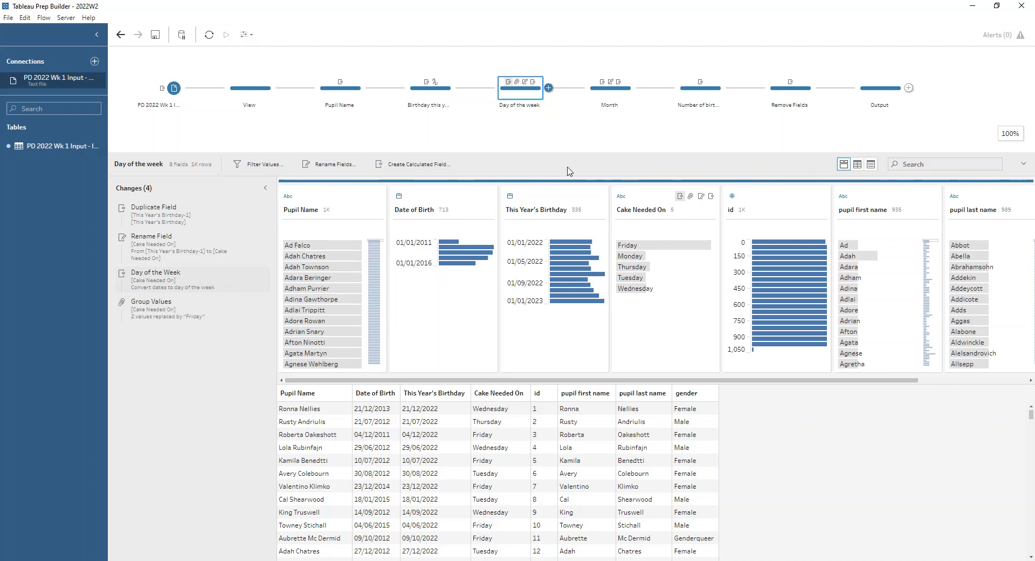
# Step: Examine the Month step's Duplicate Field and Rename Field changes and the Month Name date conversion option for This Year's Birthday-1
pyautogui.click(617, 89)
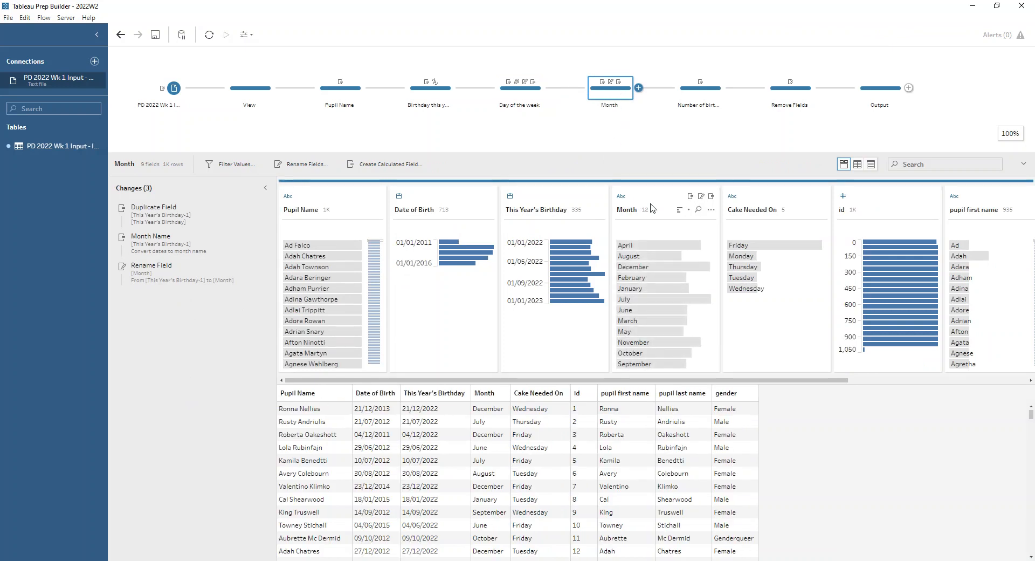
pyautogui.click(570, 197)
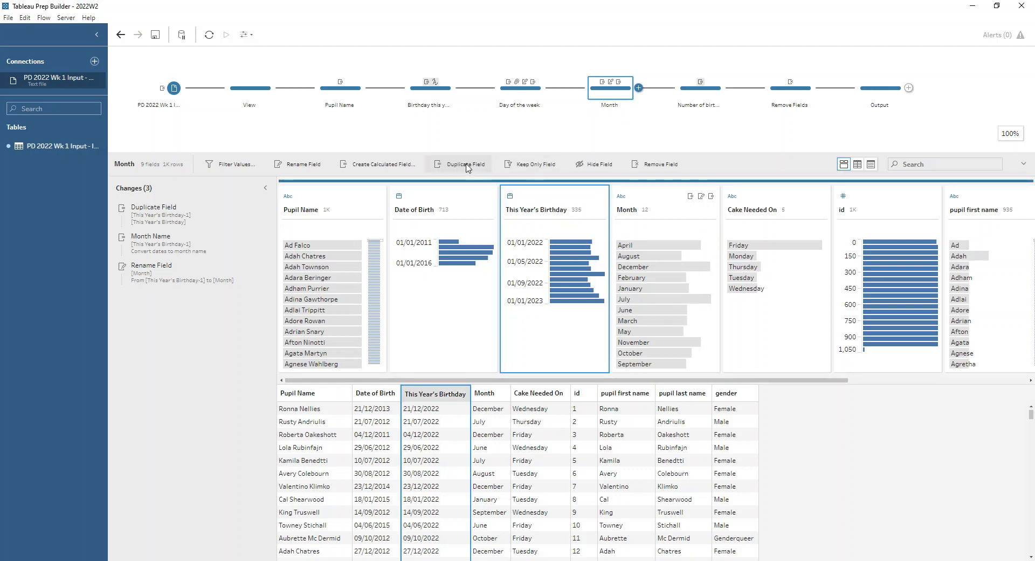
pyautogui.click(156, 211)
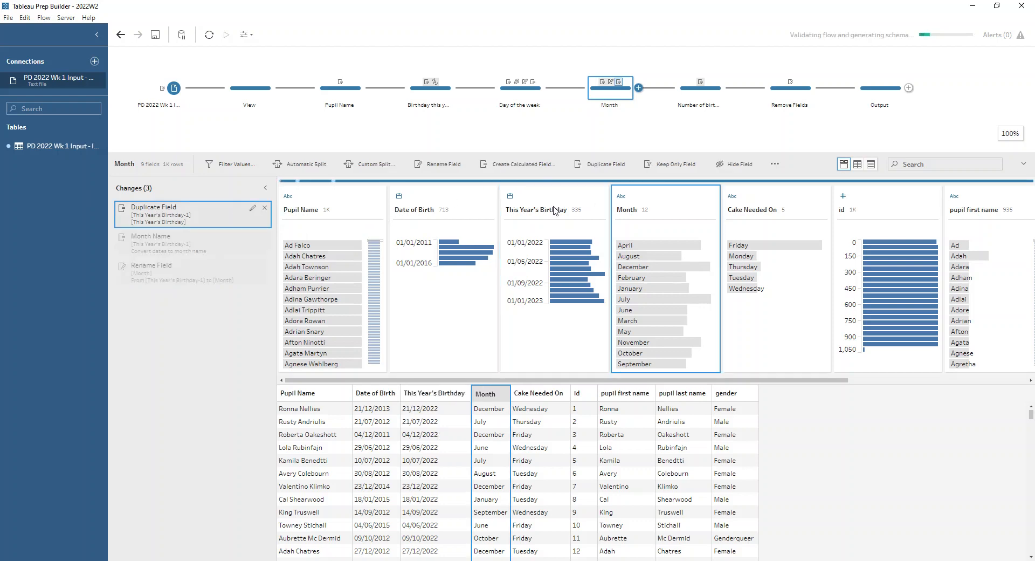
pyautogui.click(711, 209)
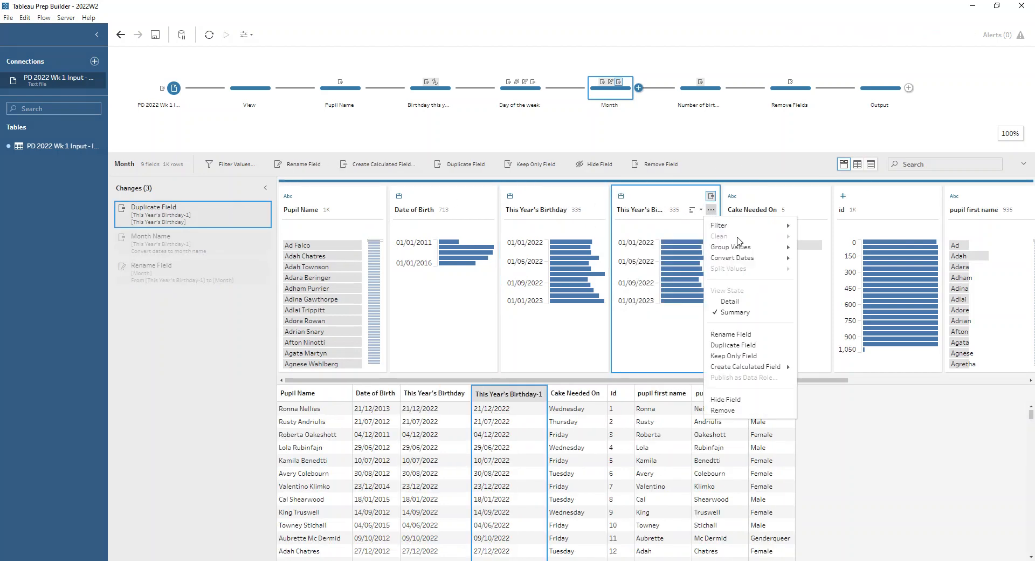
pyautogui.moveTo(762, 261)
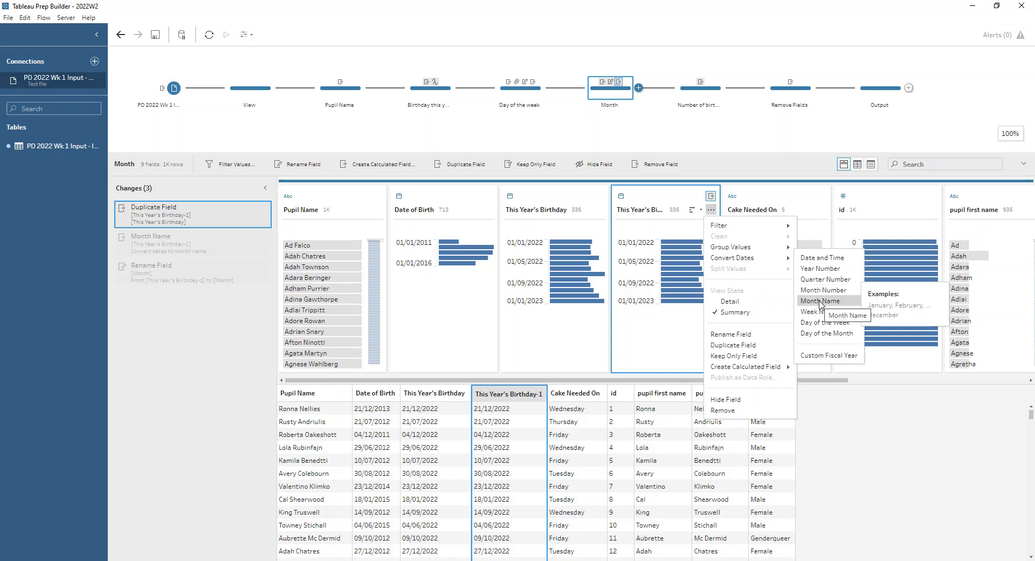
pyautogui.click(190, 280)
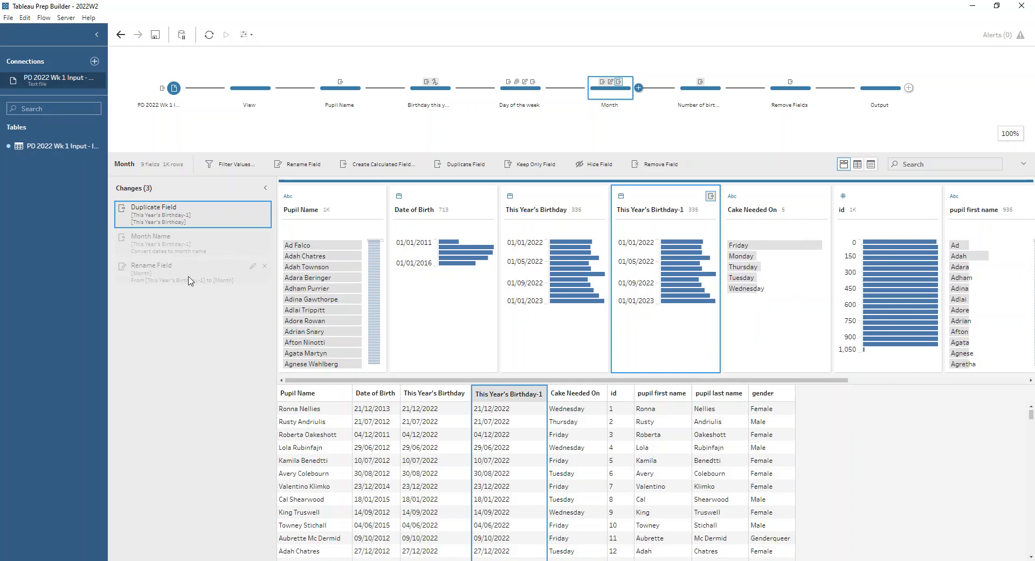
pyautogui.click(196, 272)
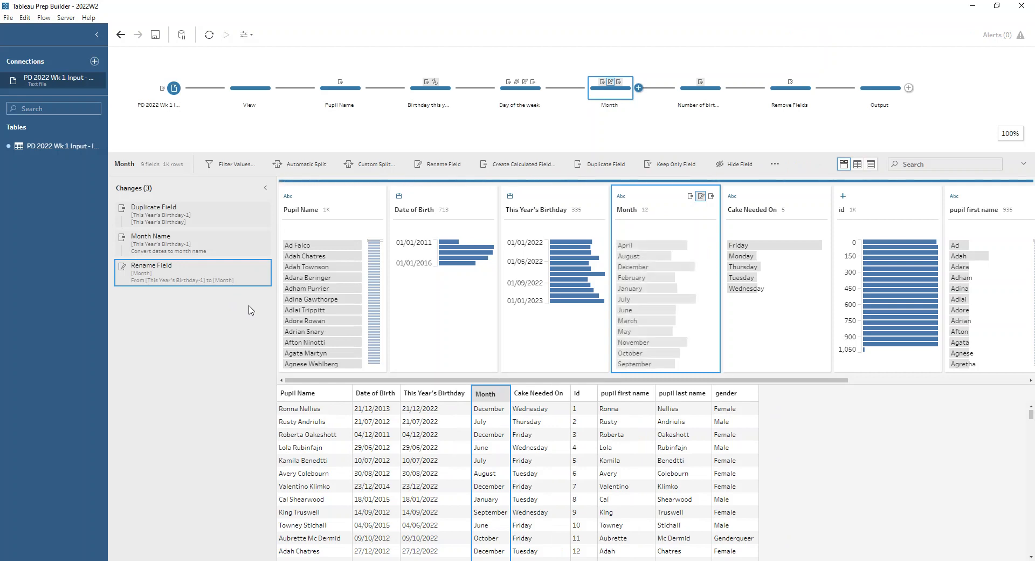
# Step: In the Number of birthdays step, try adding a FIXED LOD calculation that computes the COUNT of This Year's Birthday
pyautogui.click(710, 96)
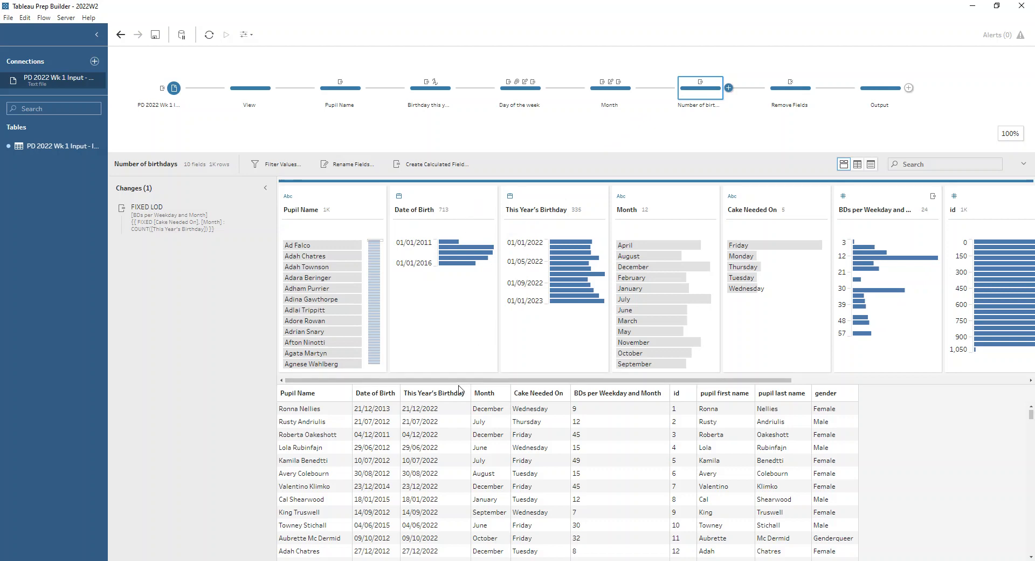
pyautogui.moveTo(458, 379)
pyautogui.mouseDown()
pyautogui.moveTo(717, 380)
pyautogui.moveTo(453, 380)
pyautogui.mouseUp()
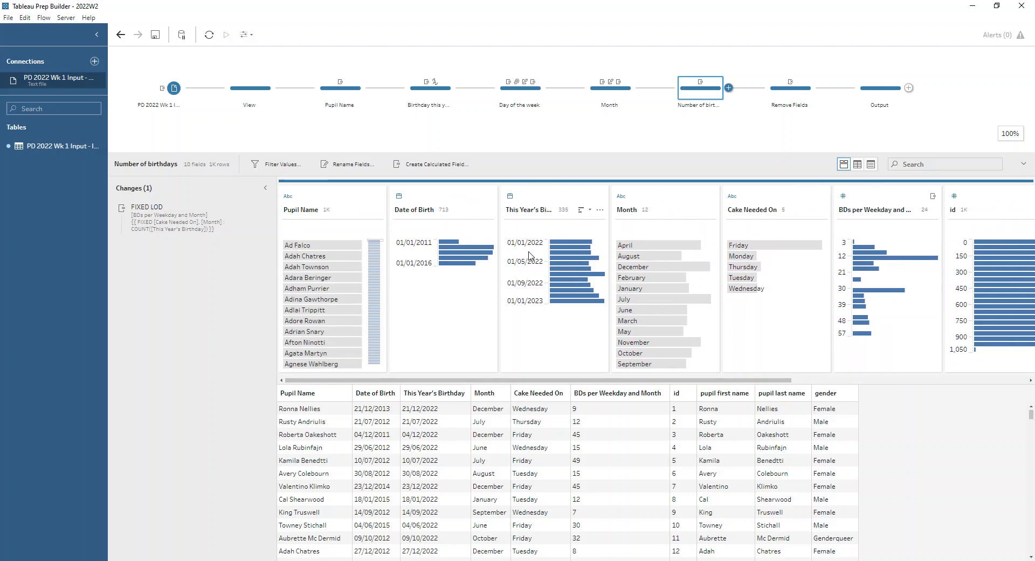
pyautogui.click(599, 210)
pyautogui.moveTo(664, 368)
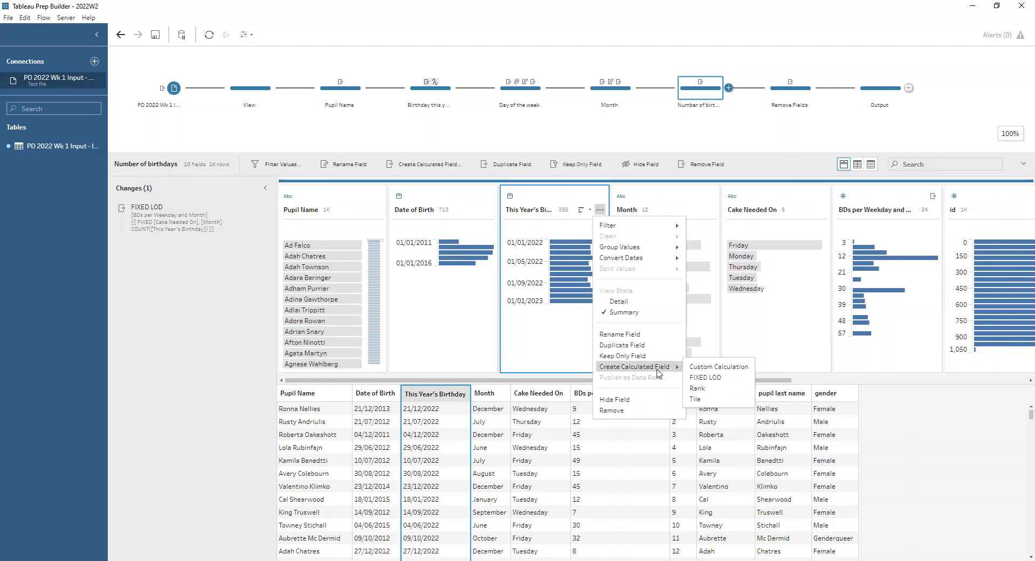
pyautogui.click(706, 378)
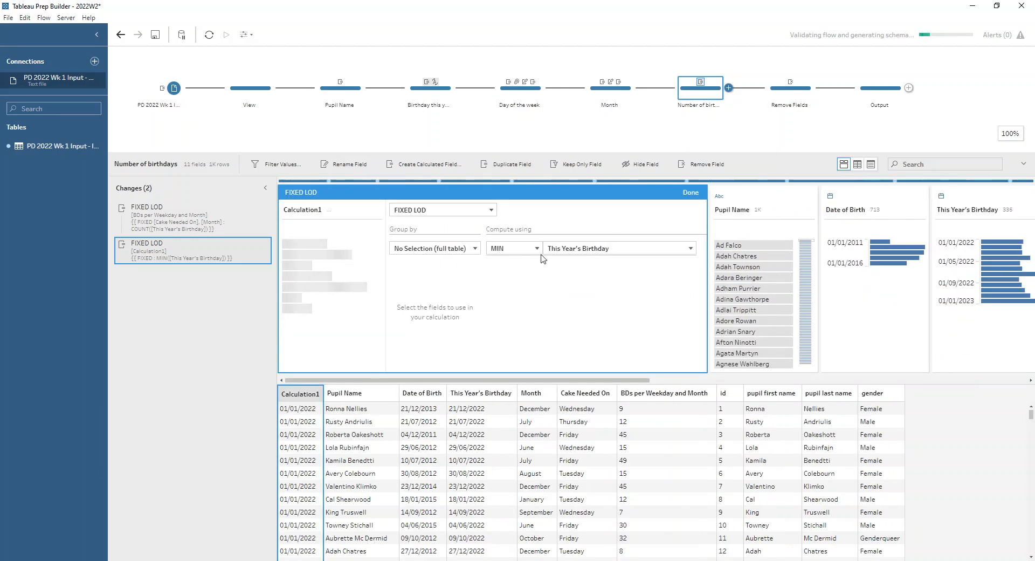
pyautogui.click(531, 249)
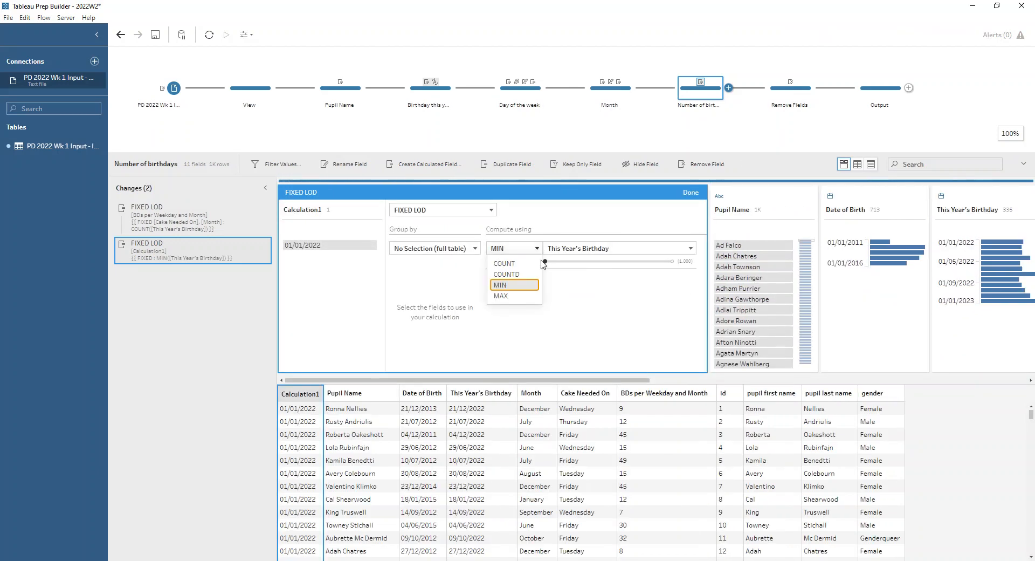
pyautogui.click(526, 264)
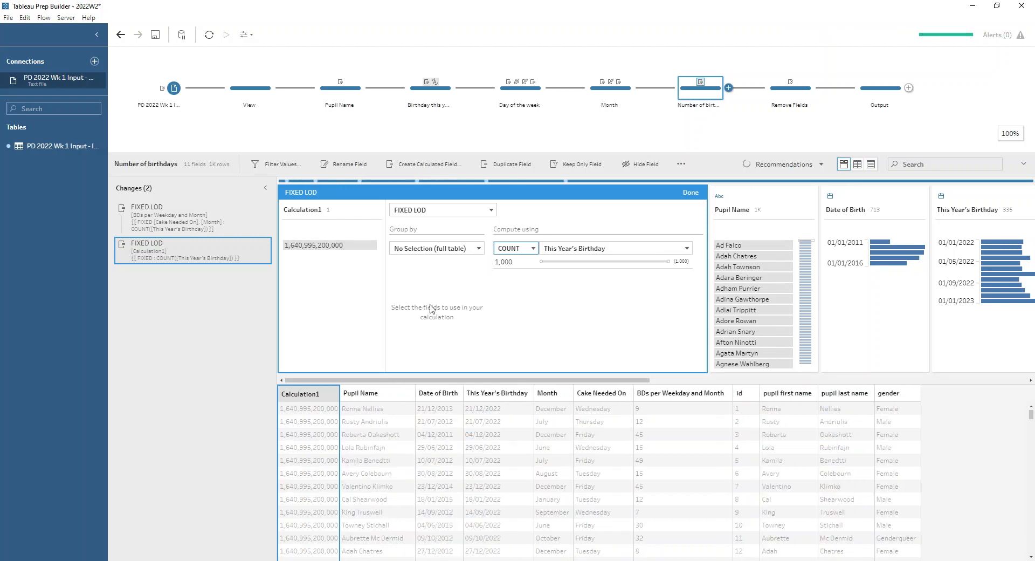
# Step: Try grouping the new FIXED LOD calculation by Month and Cake Needed On, and remove this extra calculation from the changes
pyautogui.click(477, 249)
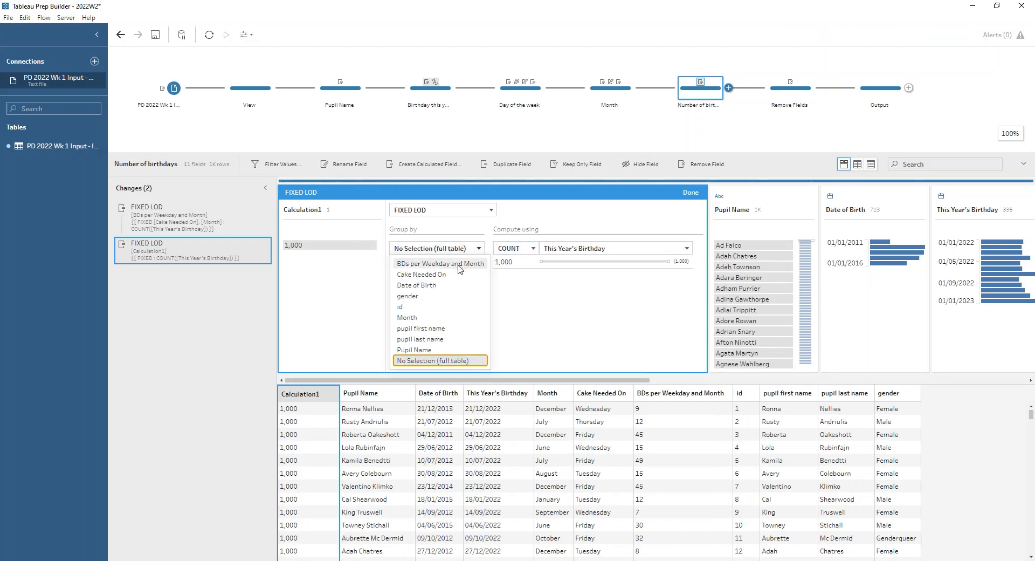
pyautogui.click(426, 319)
pyautogui.click(479, 228)
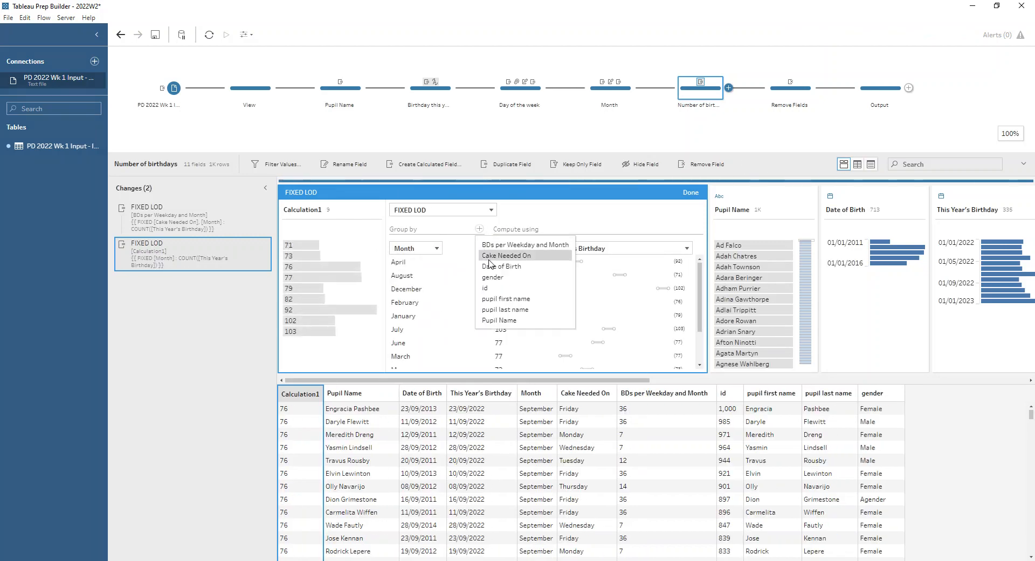
pyautogui.click(516, 256)
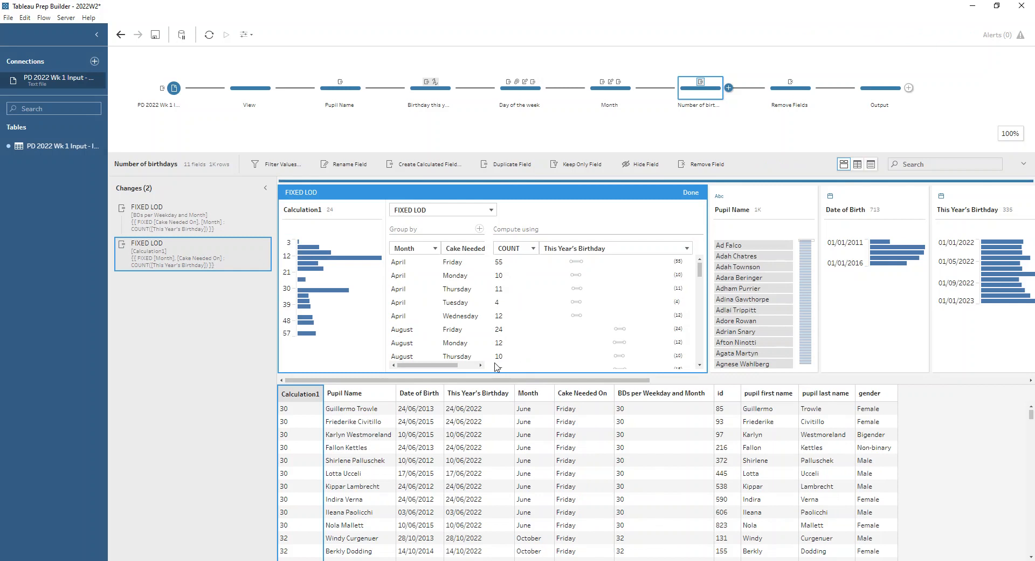
pyautogui.doubleClick(304, 210)
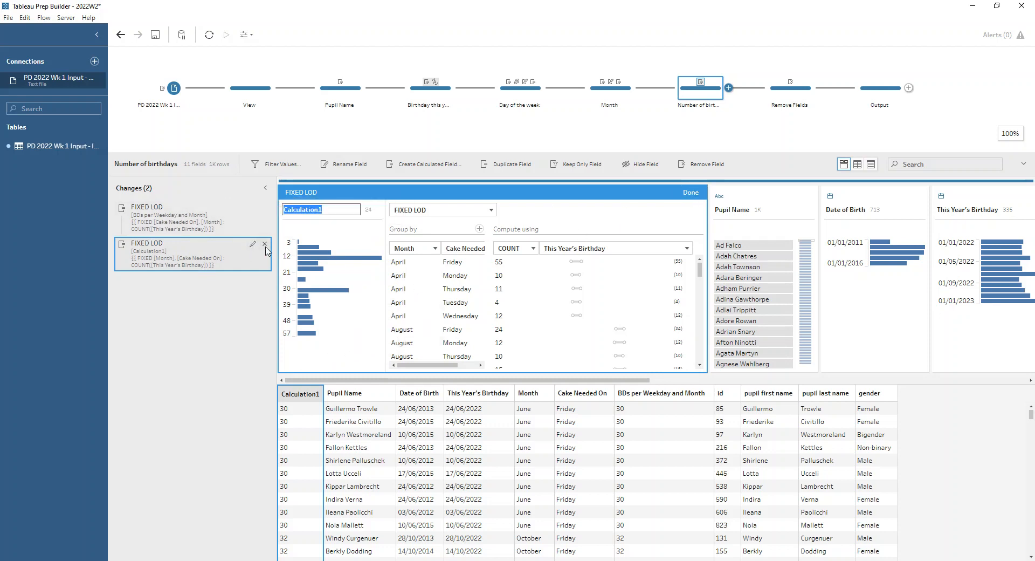
pyautogui.click(265, 244)
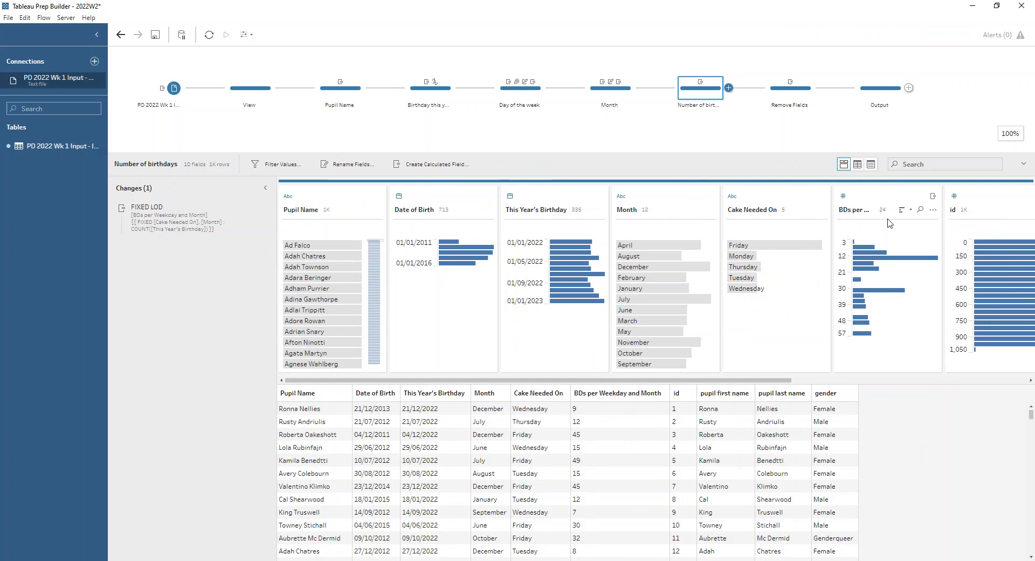
# Step: Examine the changes in the Remove Fields step and the final fields in the Output step
pyautogui.click(787, 99)
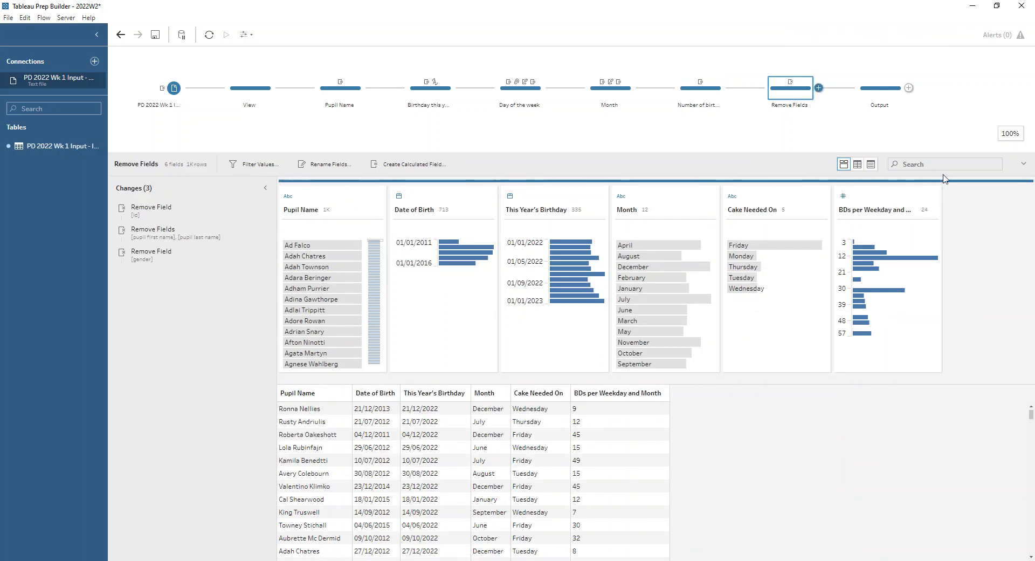
pyautogui.click(880, 88)
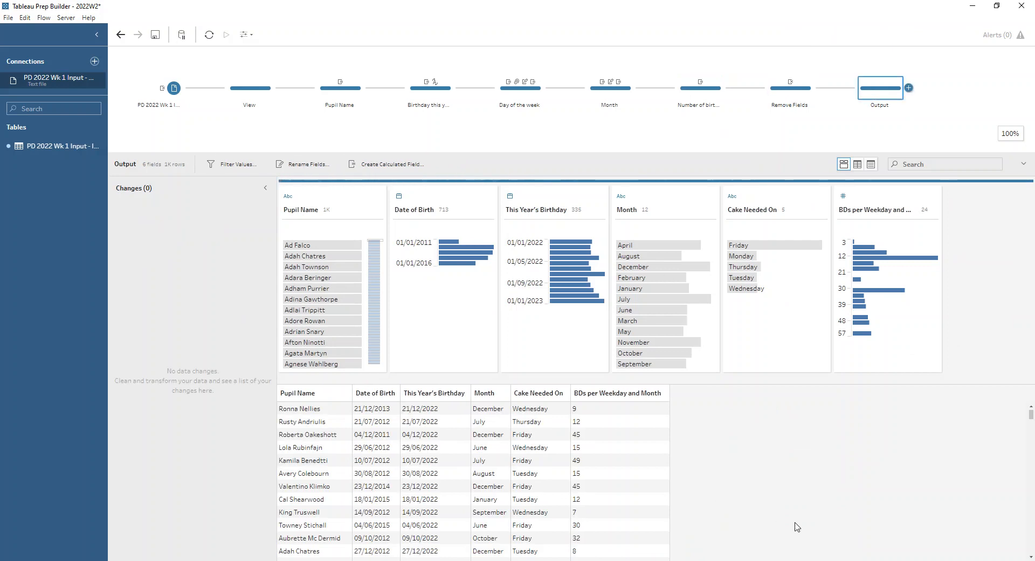